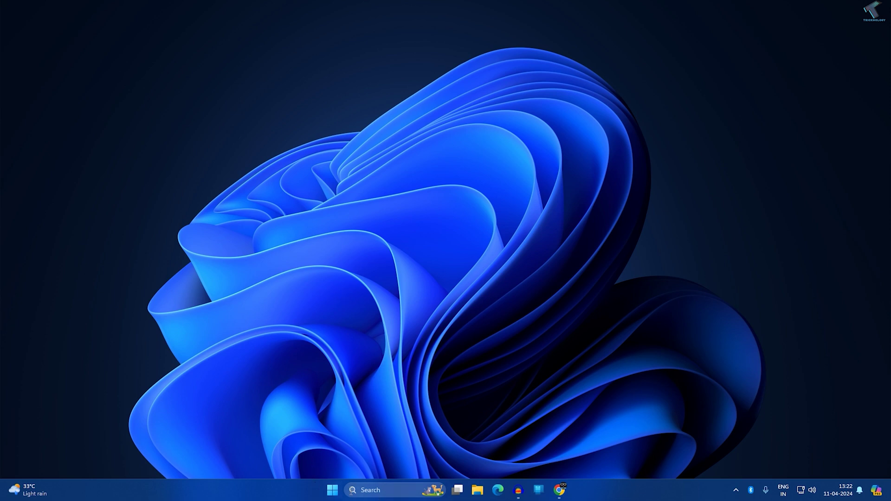
Launch Control Panel from a Start menu search for "control panel"
left_click(338, 493)
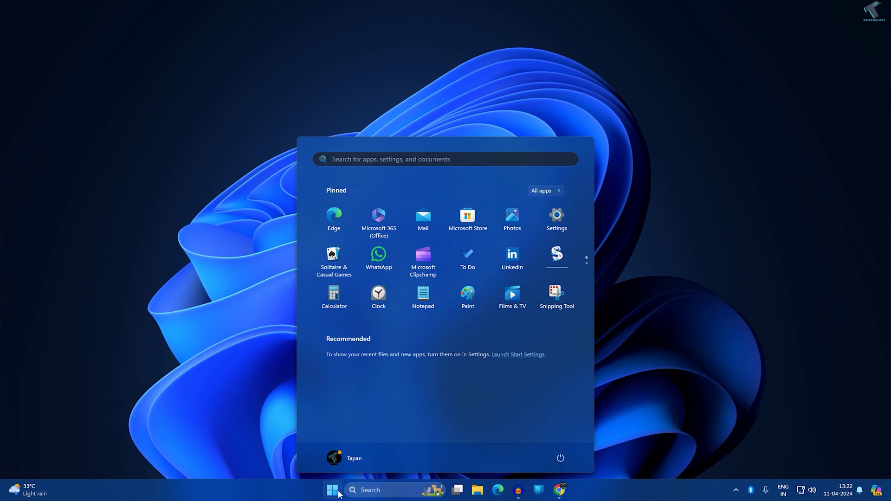
type("con")
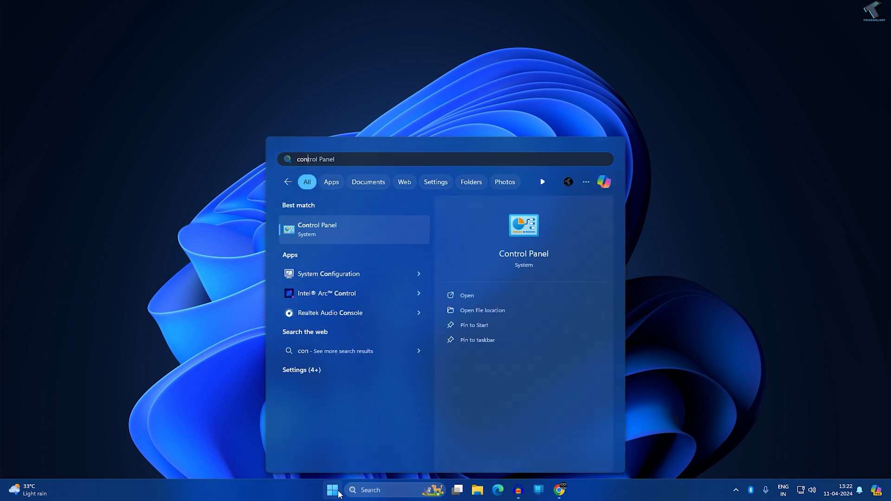
type("trol panel")
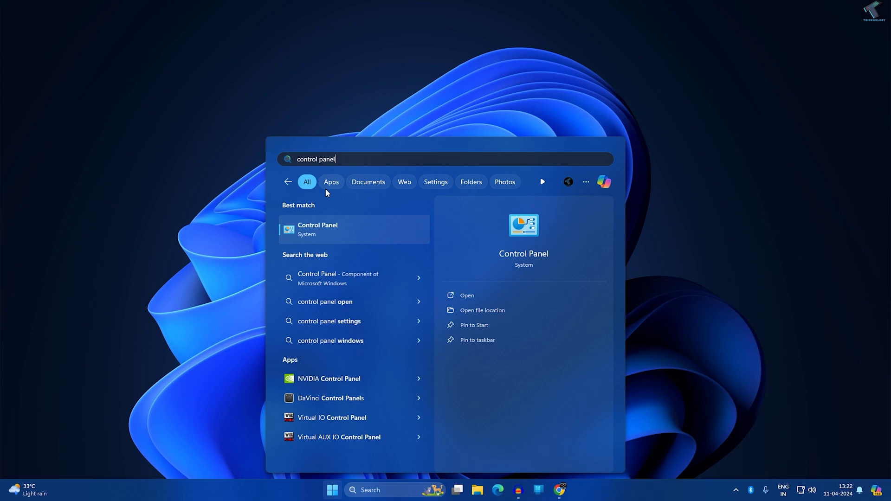
left_click(322, 236)
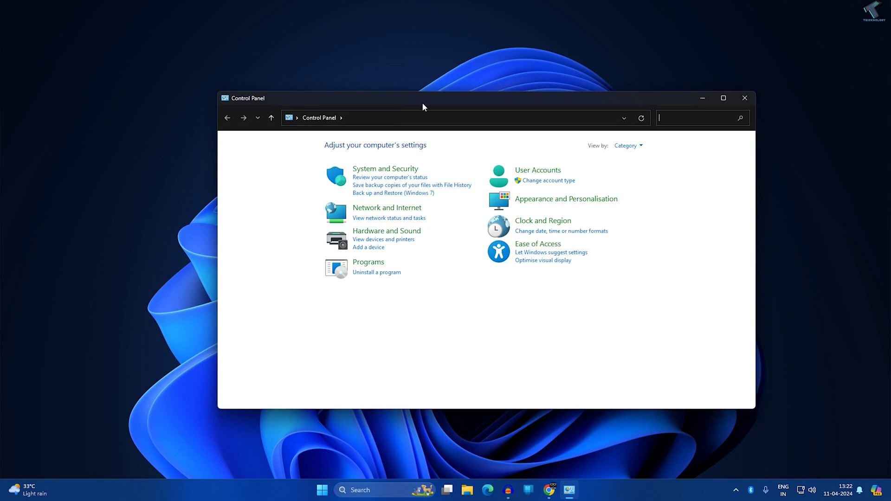
Keep View by Category and navigate User Accounts to reach your own account's page
left_click_drag(423, 102, 382, 91)
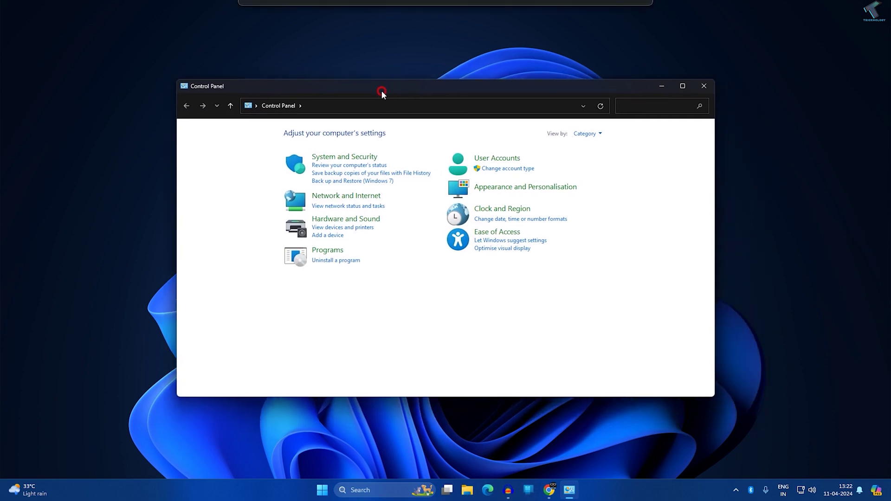
left_click(588, 134)
left_click(603, 151)
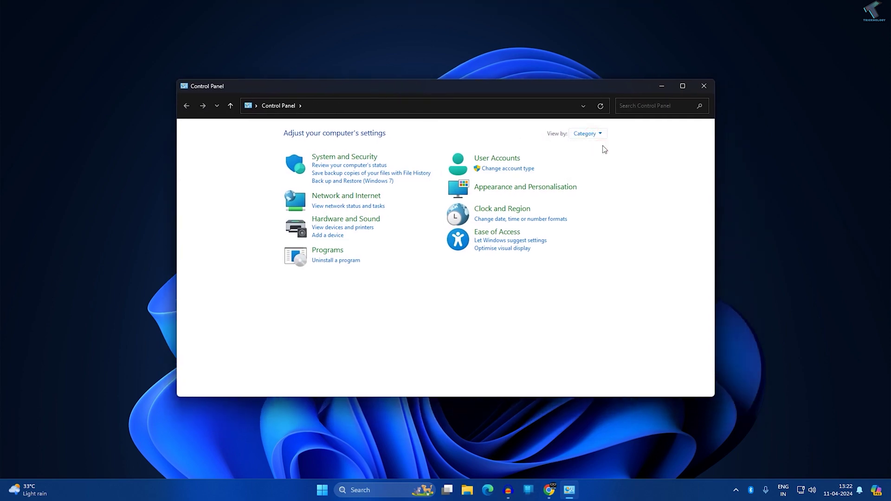
left_click(511, 160)
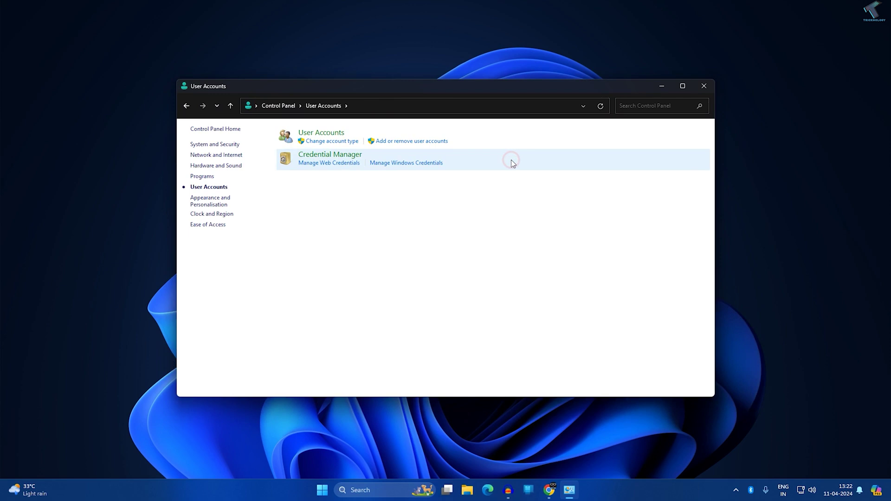
left_click(316, 132)
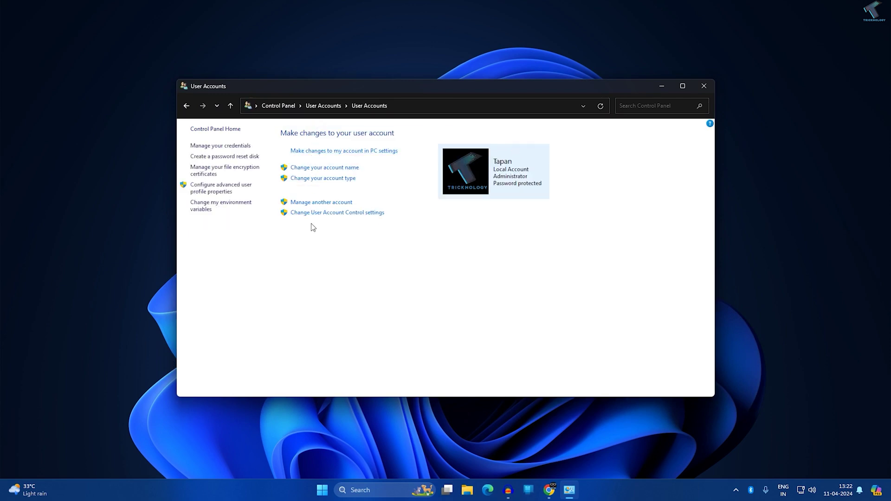
Lower the User Account Control slider to Never notify and confirm with OK
left_click(355, 214)
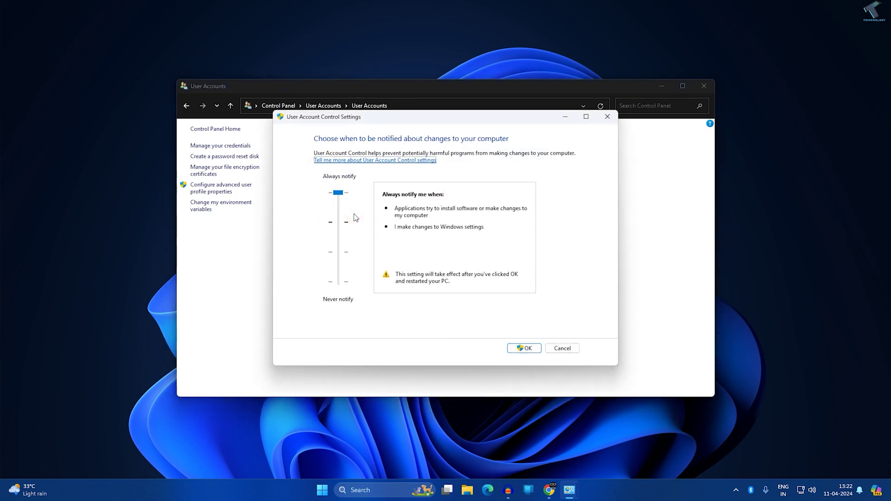
left_click(338, 281)
left_click(329, 284)
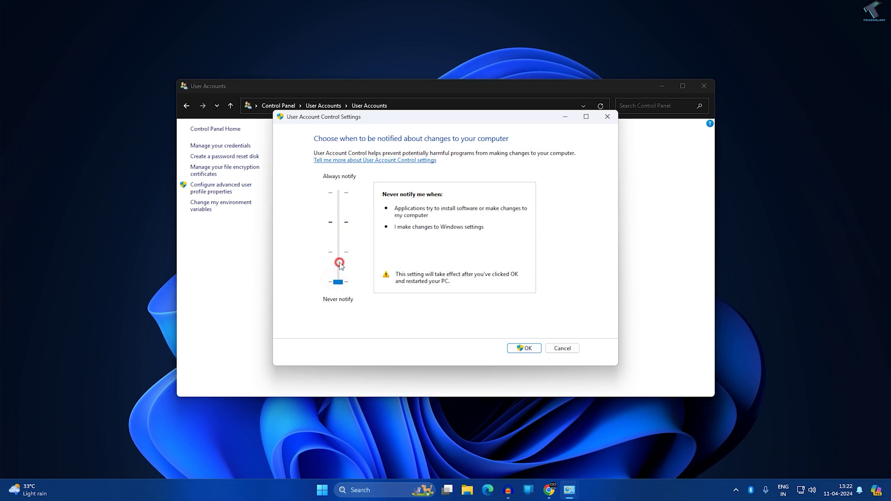
left_click(336, 282)
left_click(517, 348)
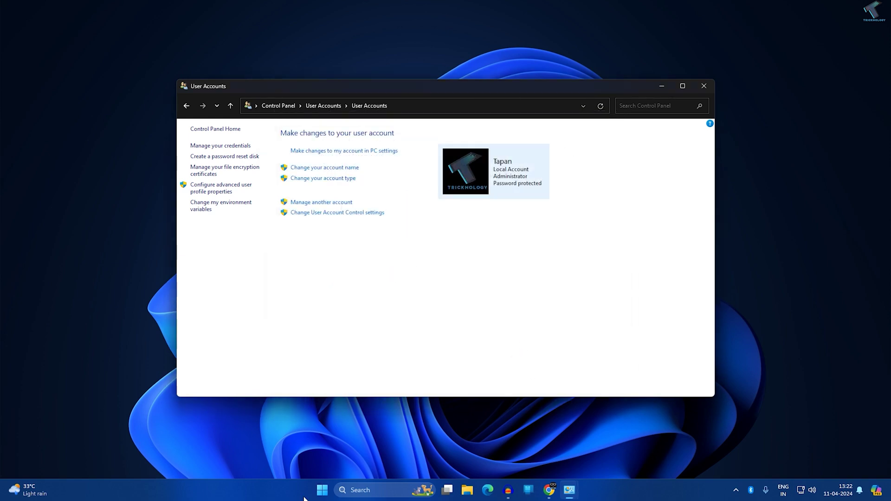
Restart the PC from the Start menu power options
left_click(321, 490)
left_click(558, 458)
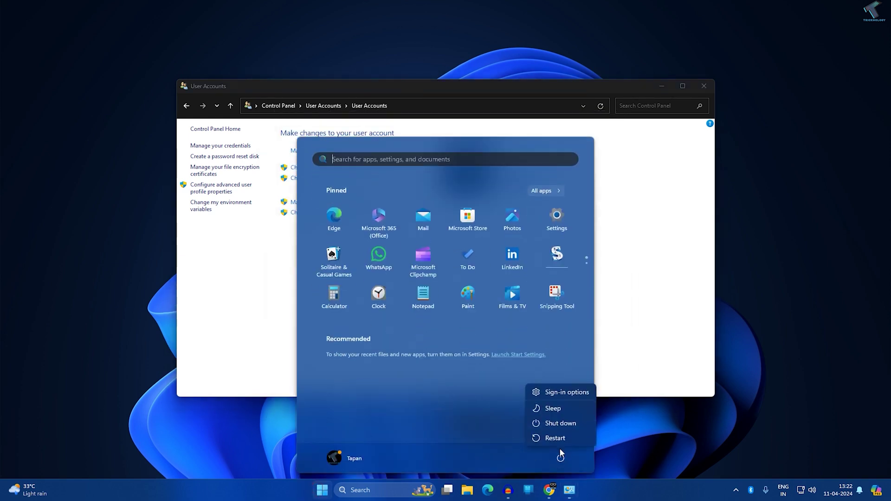
left_click(565, 441)
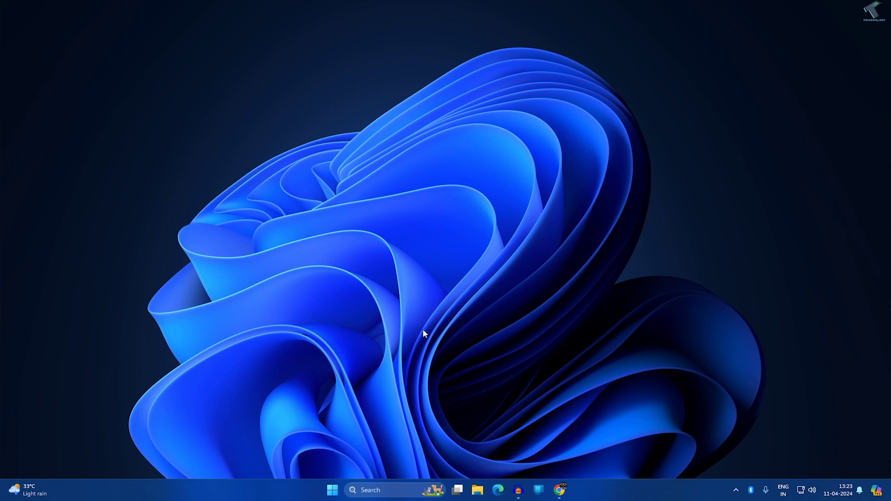
Run Command Prompt as administrator from a Start search for "cmd"
left_click(333, 490)
type("cmd")
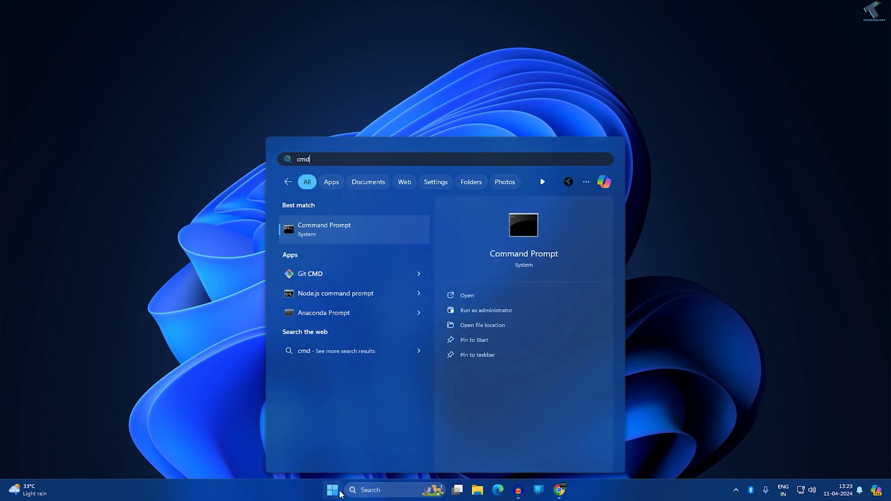
right_click(363, 231)
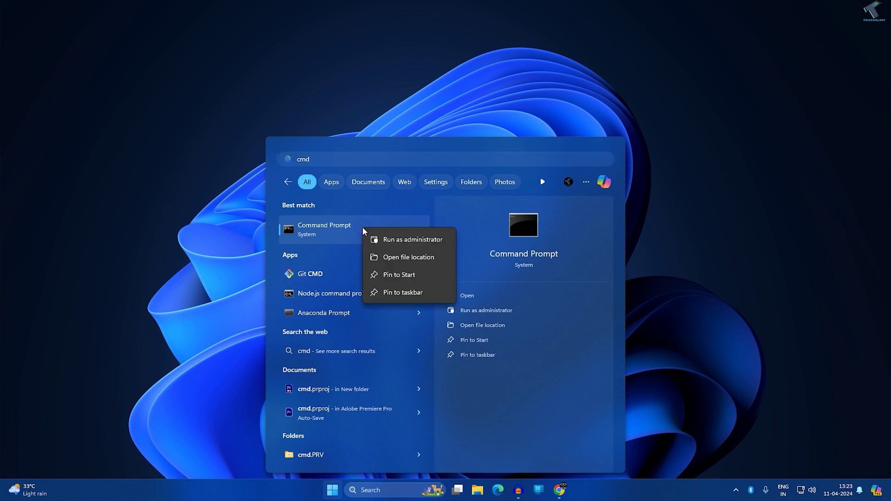
left_click(413, 240)
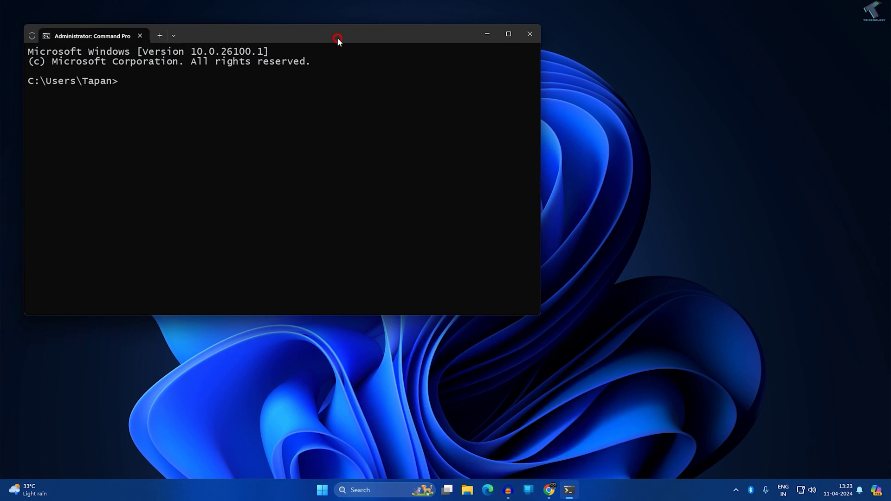
Run "net user administrator /active:yes" and close the command window
mouse_move(339, 39)
left_mouse_down()
mouse_move(487, 121)
mouse_move(567, 138)
left_mouse_up()
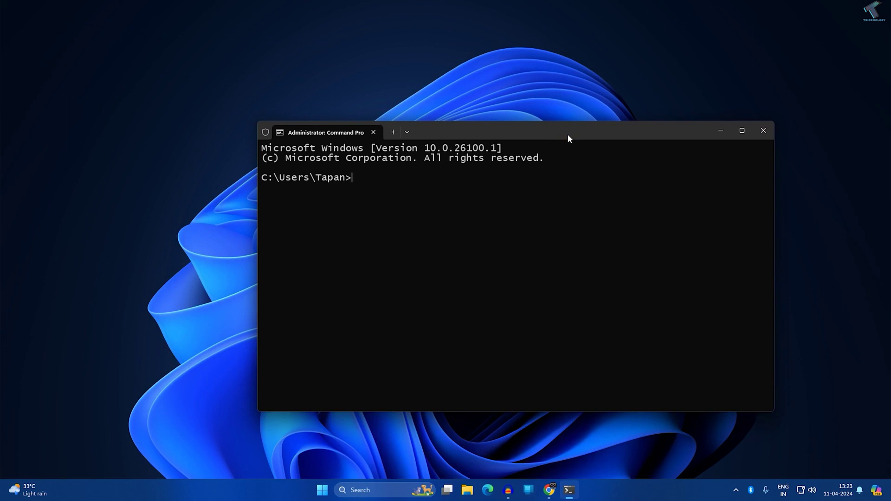
type("net user ")
type("admin")
type("istra")
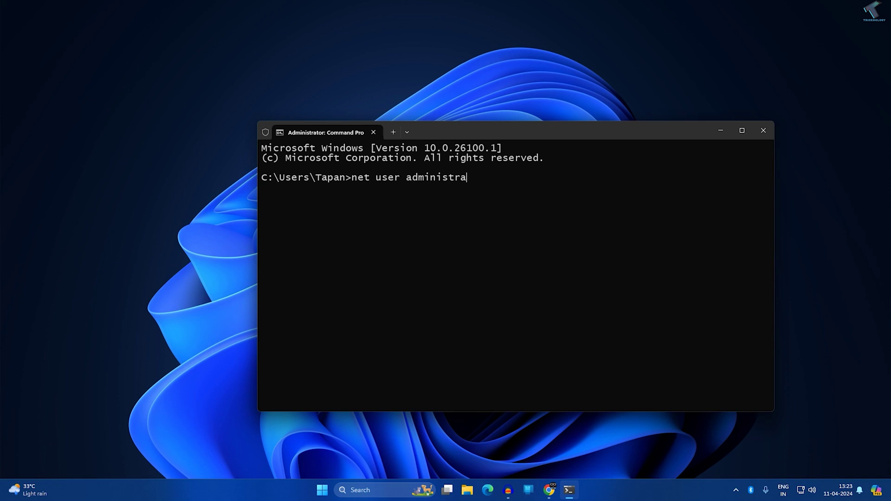
type("tor /")
type("active")
type(":yes")
key("Return")
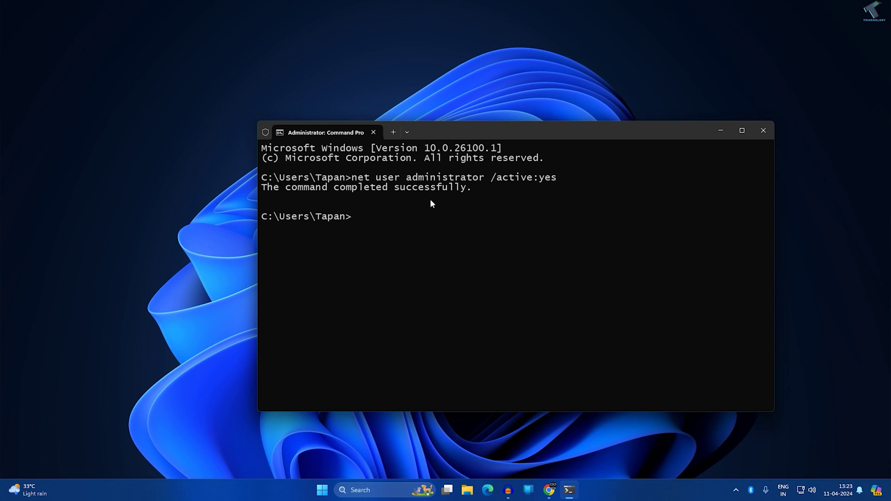
left_click(763, 133)
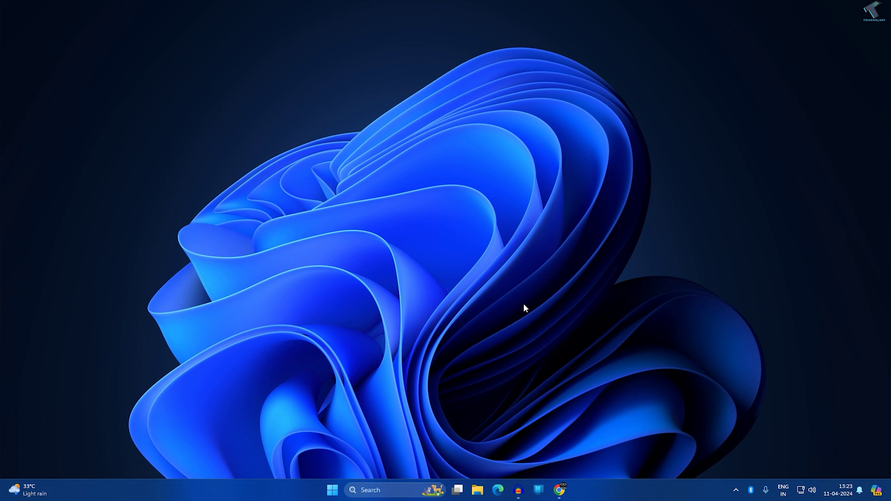
Open the Local Users and Groups console via a Start search for lusrmgr.msc
left_click(332, 491)
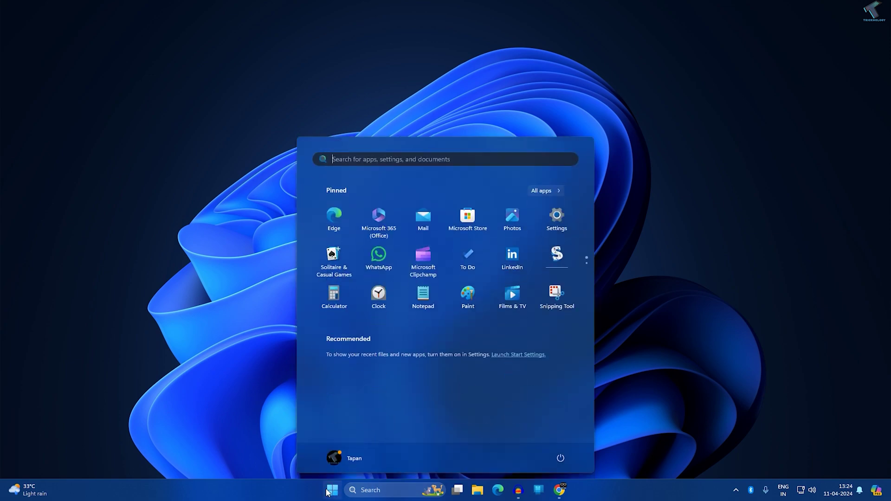
type("lusr")
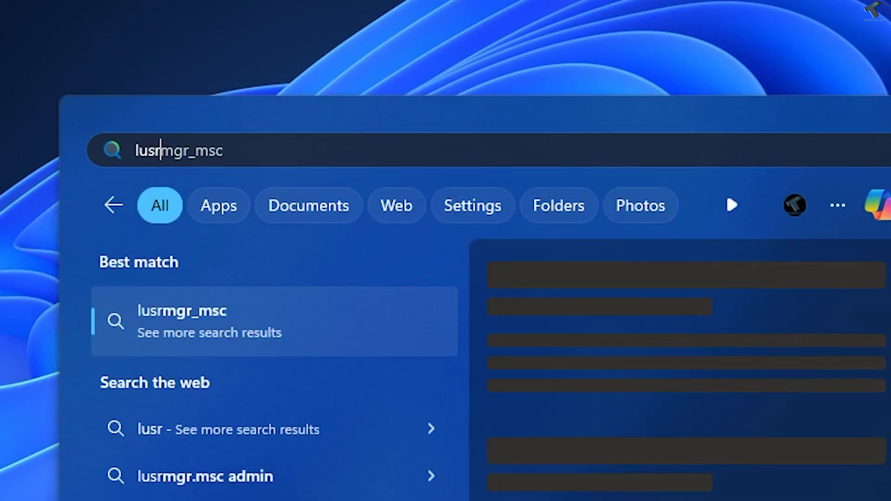
type(".ms")
key("BackSpace")
key("BackSpace")
type("mgr")
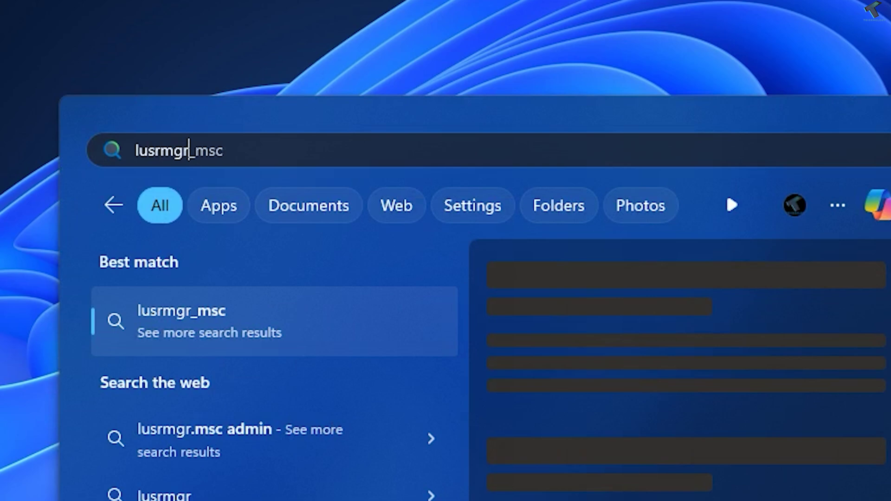
type(".msc")
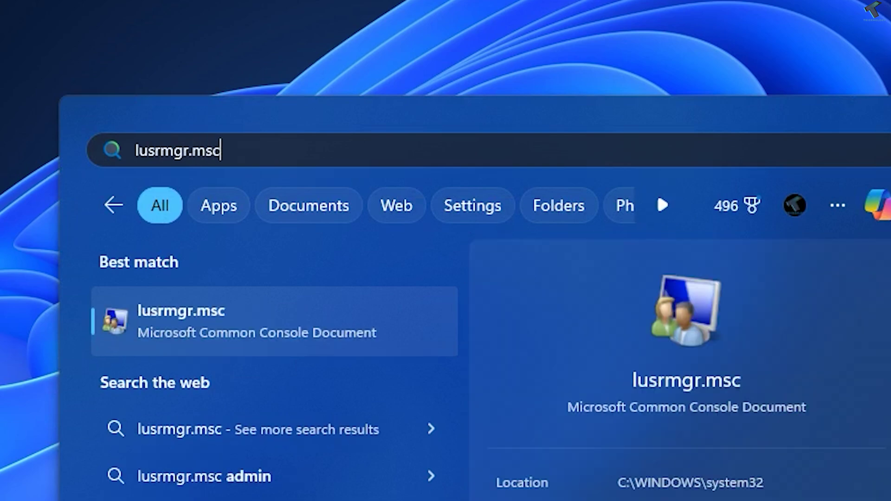
left_click_drag(134, 151, 253, 150)
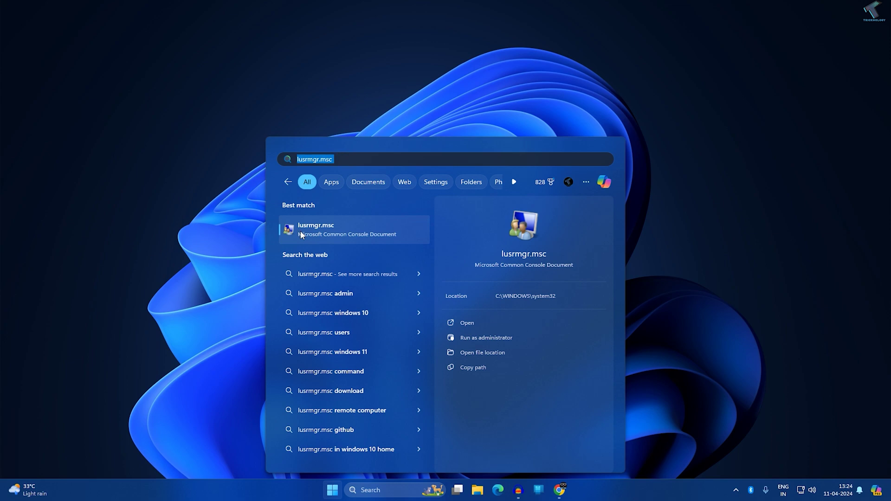
left_click(306, 231)
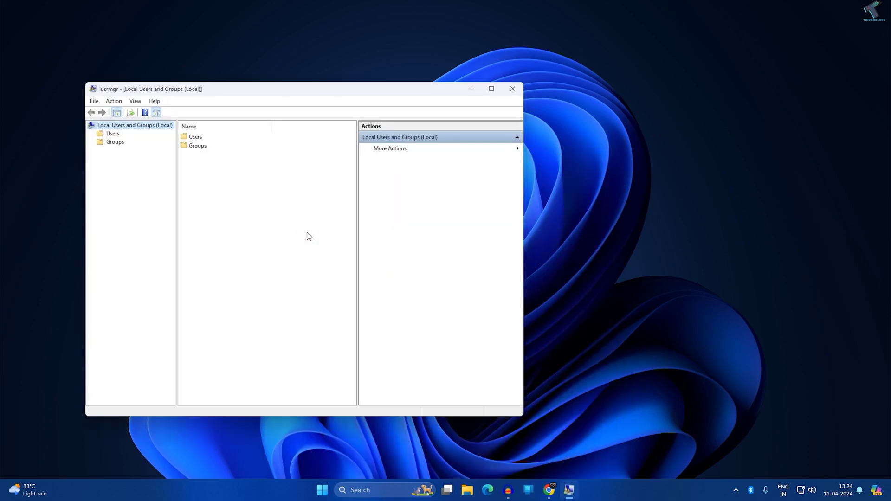
Inspect the Administrators group's properties and Add dialog, then cancel both without changes
left_click_drag(336, 91, 492, 89)
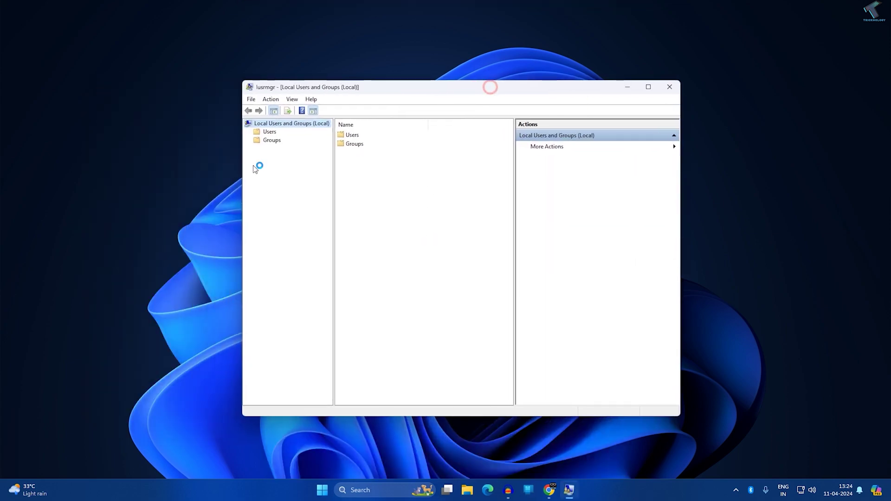
left_click(272, 141)
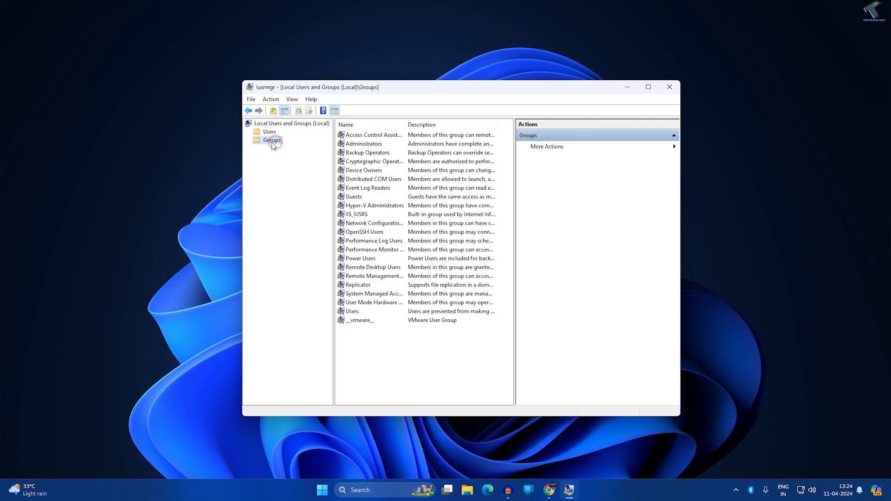
left_click(356, 146)
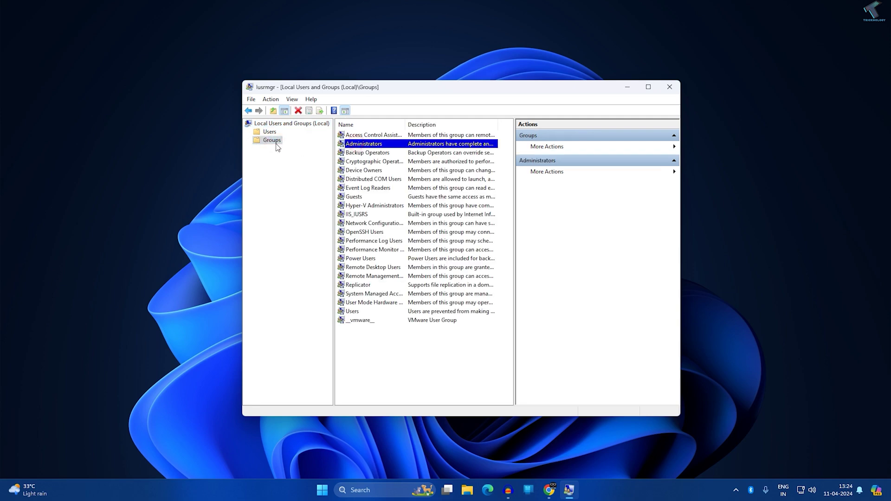
double_click(373, 148)
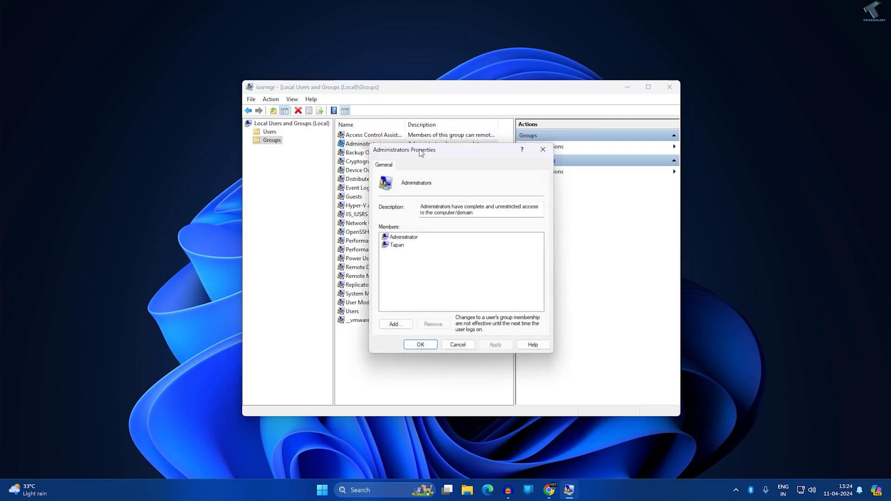
left_click_drag(421, 151, 416, 141)
left_click(389, 313)
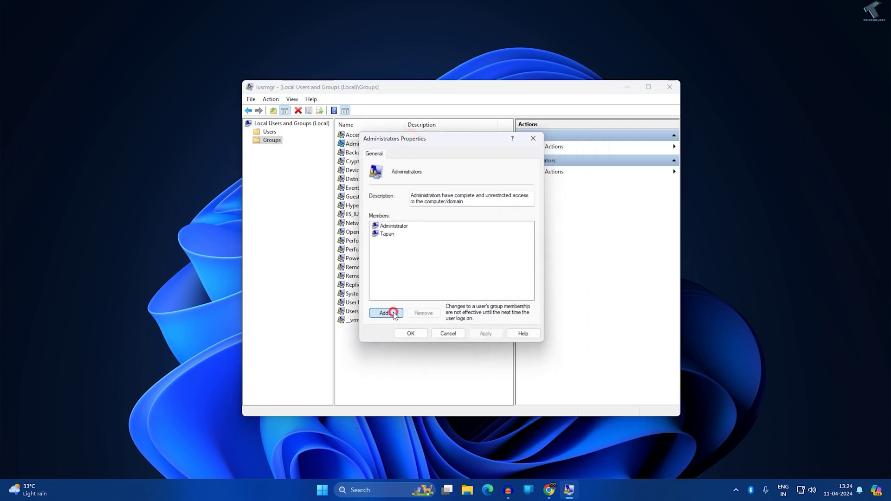
left_click(436, 225)
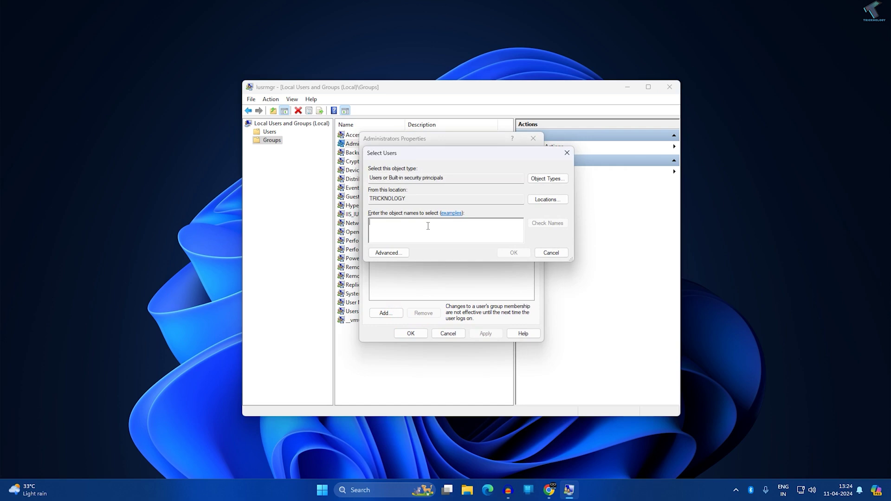
left_click(551, 252)
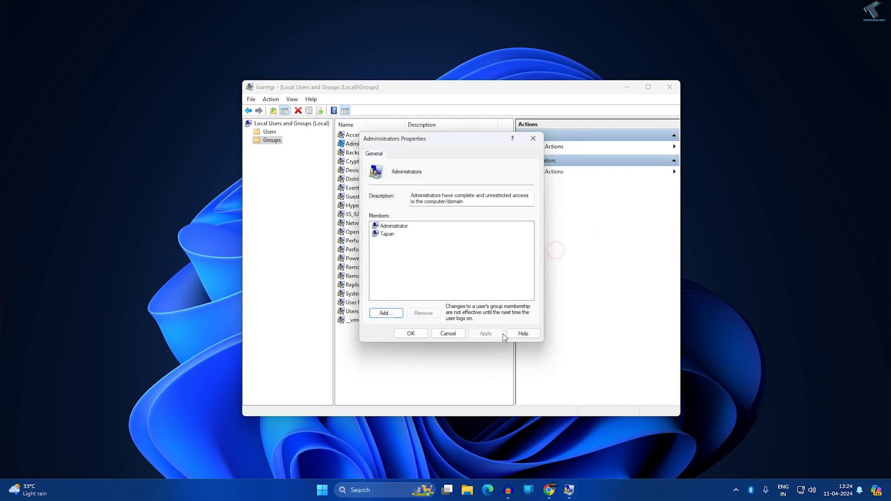
left_click(448, 334)
Confirm the test account exists under Users and return to the Groups list
left_click(271, 134)
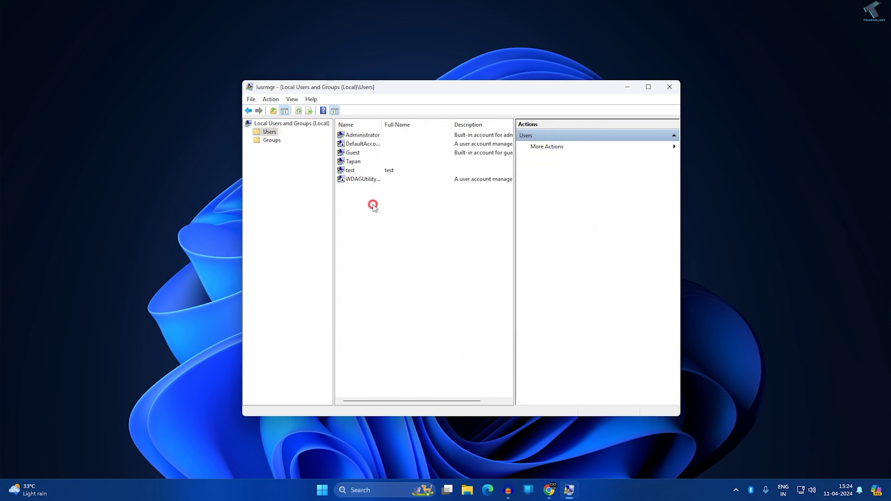
left_click(350, 171)
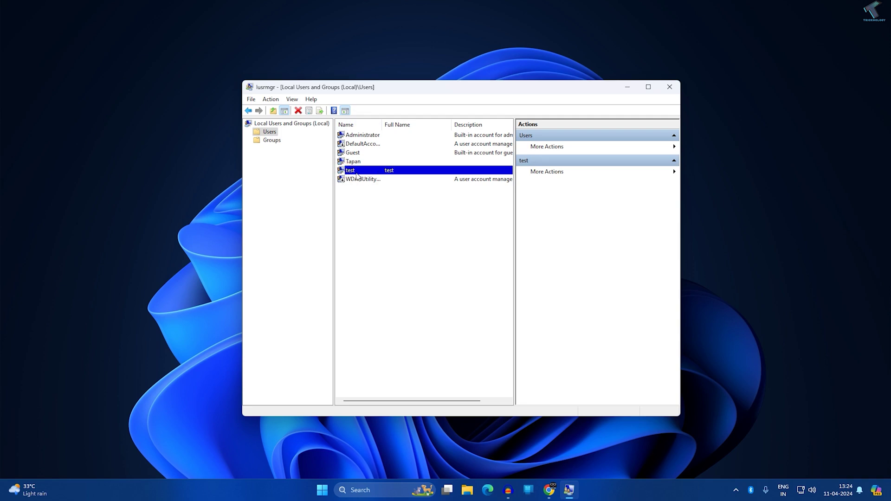
left_click(272, 141)
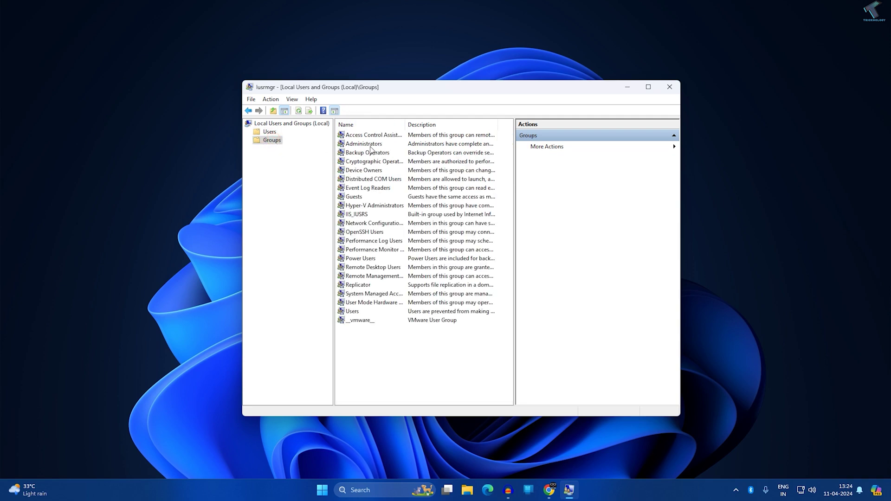
Add the test account to the Administrators group, resolving the name, and apply the change
double_click(371, 146)
left_click(386, 317)
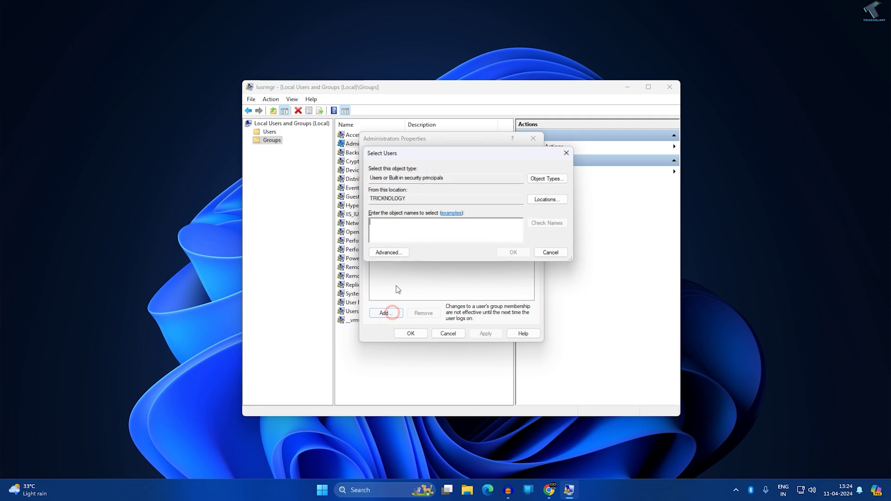
type("test")
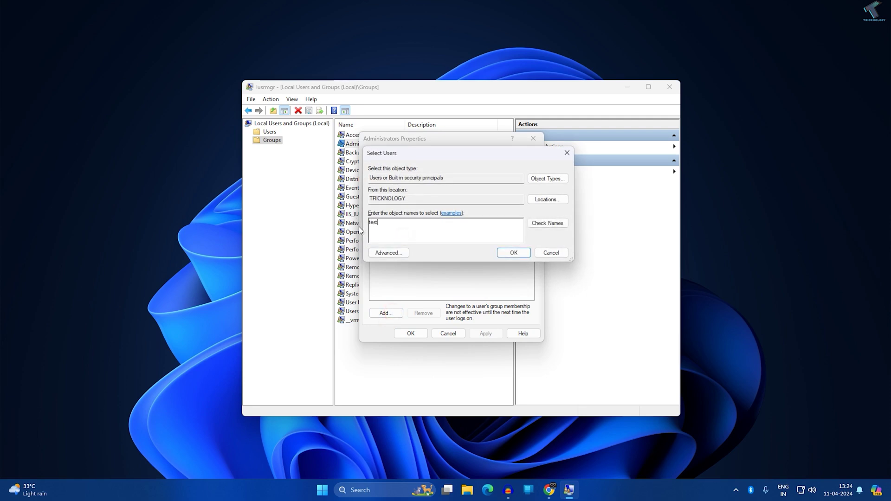
left_click(538, 226)
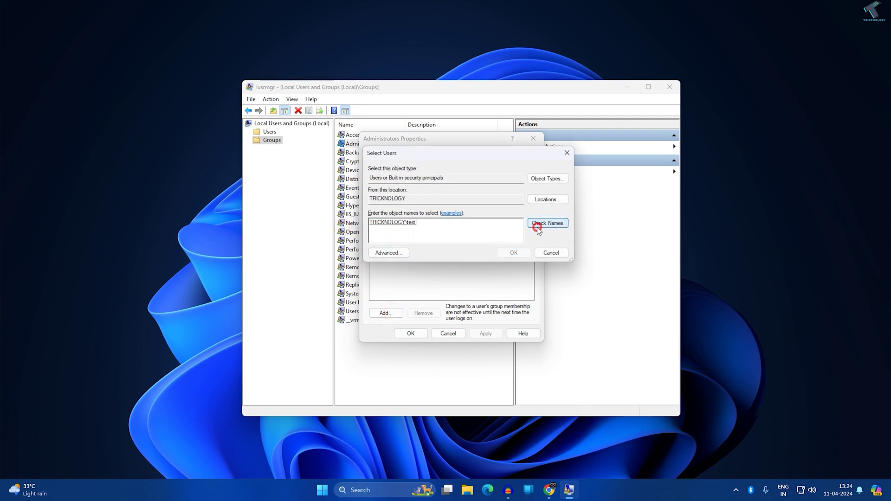
left_click(514, 254)
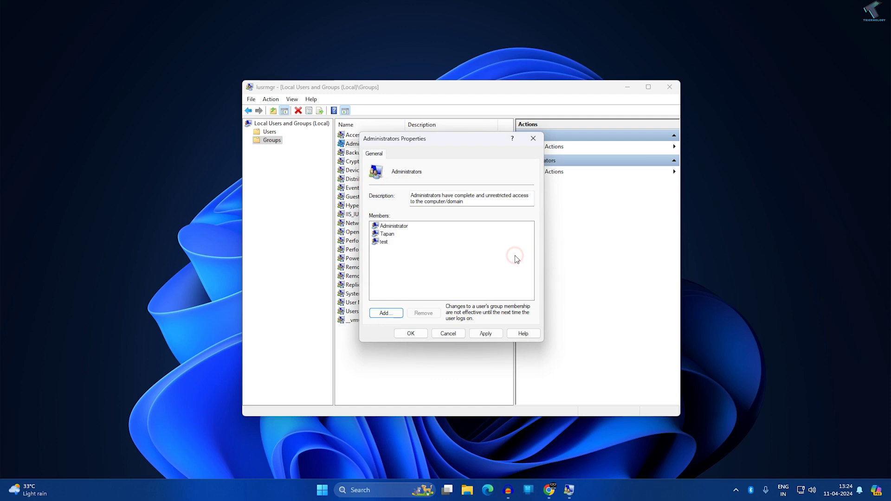
left_click(486, 334)
left_click(411, 334)
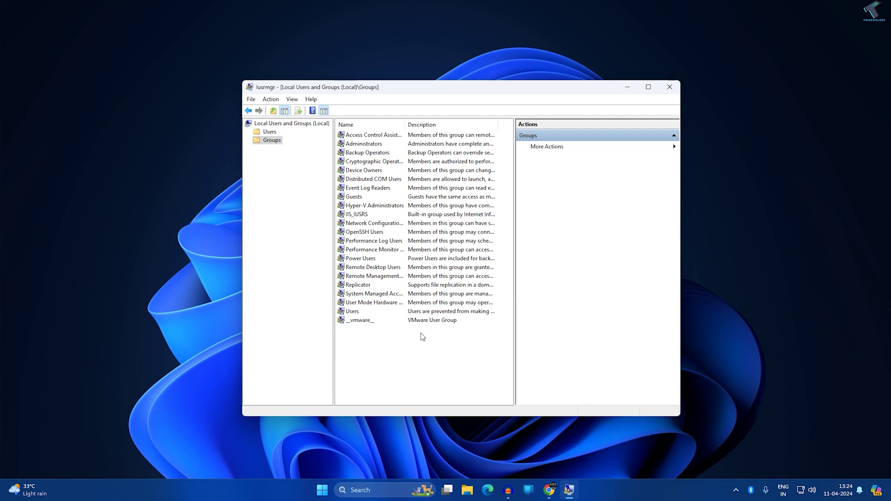
Close lusrmgr and open VLC media player's file location from a Start search for "vlc"
left_click(670, 87)
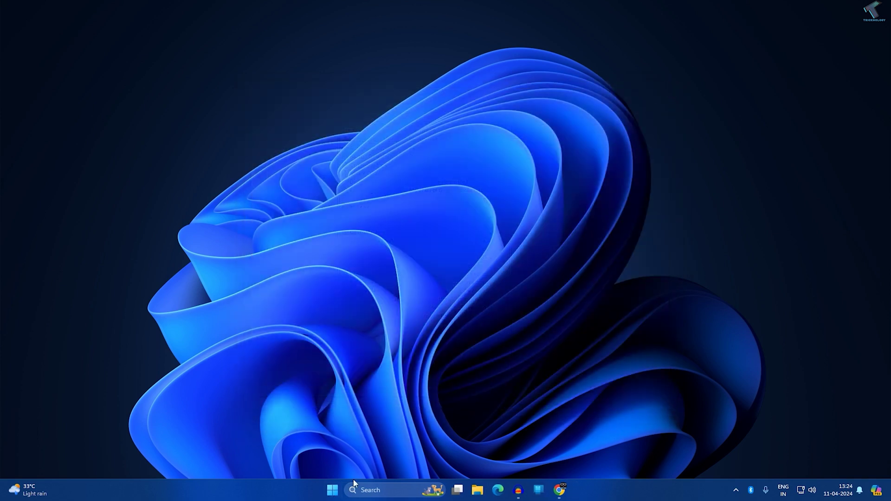
left_click(337, 491)
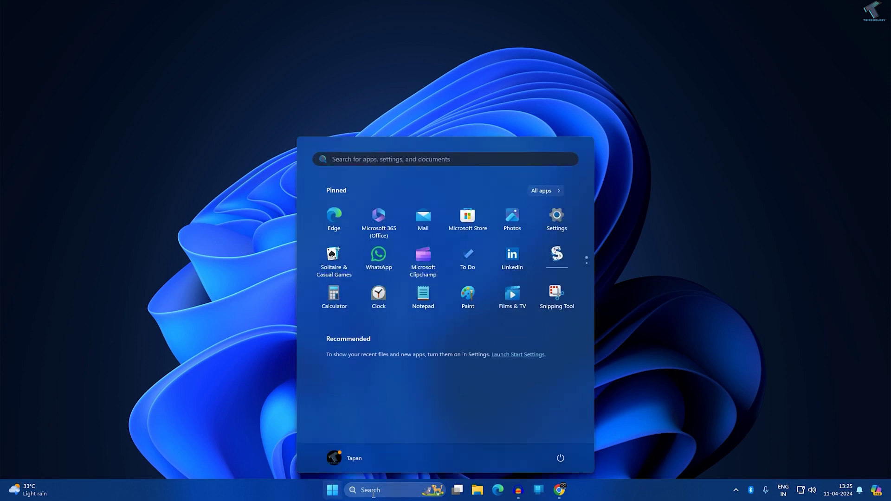
type("vlc")
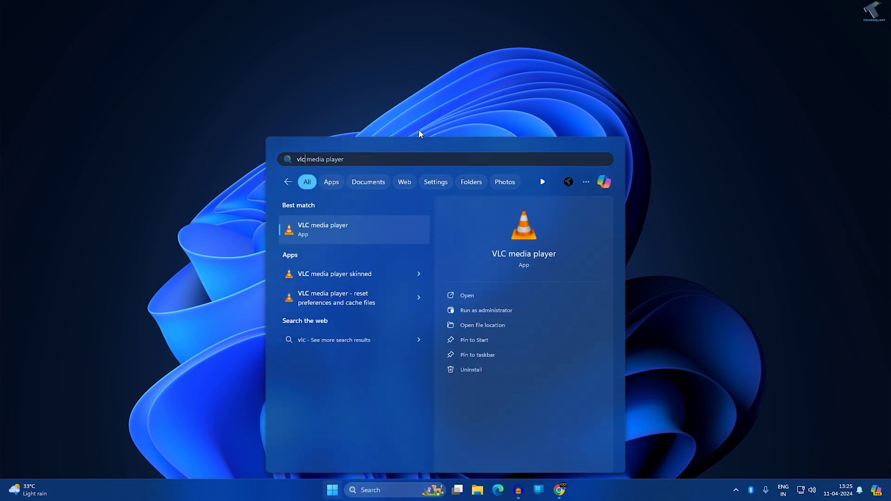
right_click(327, 224)
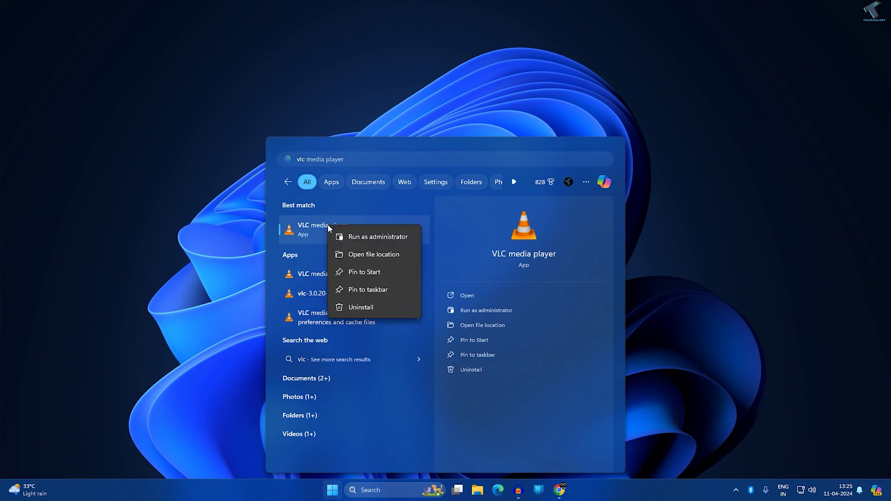
left_click(375, 255)
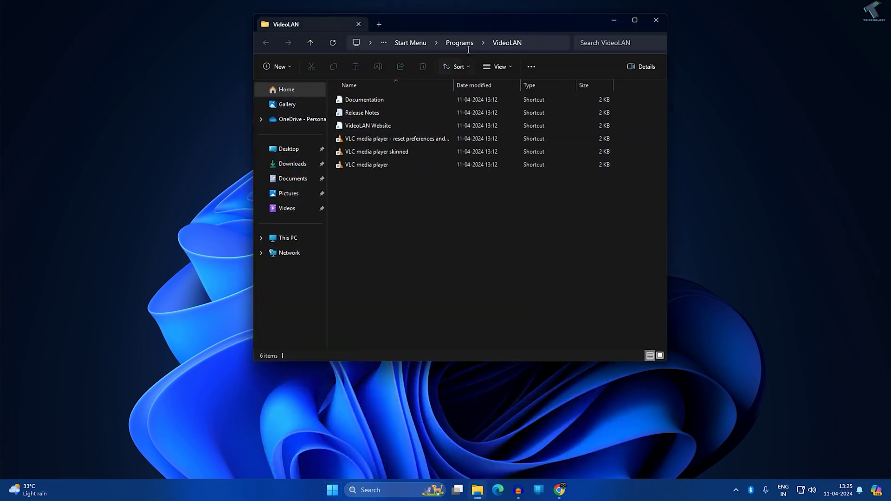
Navigate to the Start Menu Programs folder and bring up the VideoLAN folder's context menu
left_click(468, 49)
left_click(440, 233)
left_click(463, 43)
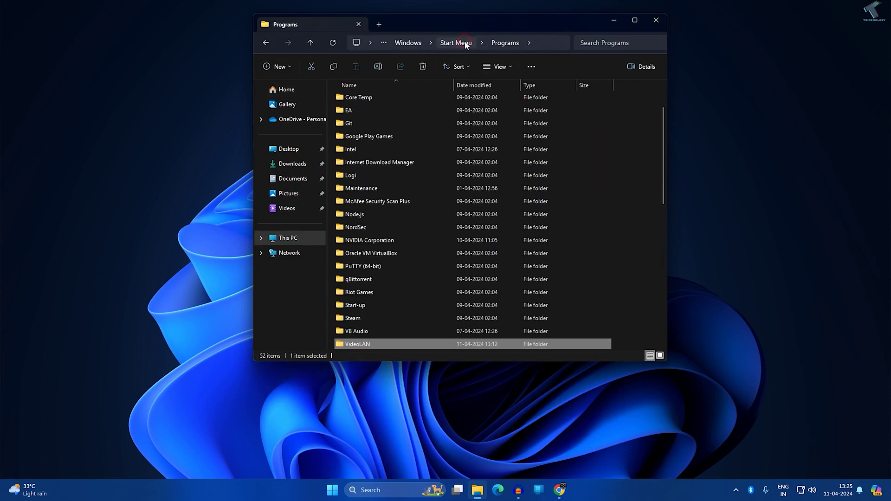
scroll(449, 203, "down", 3)
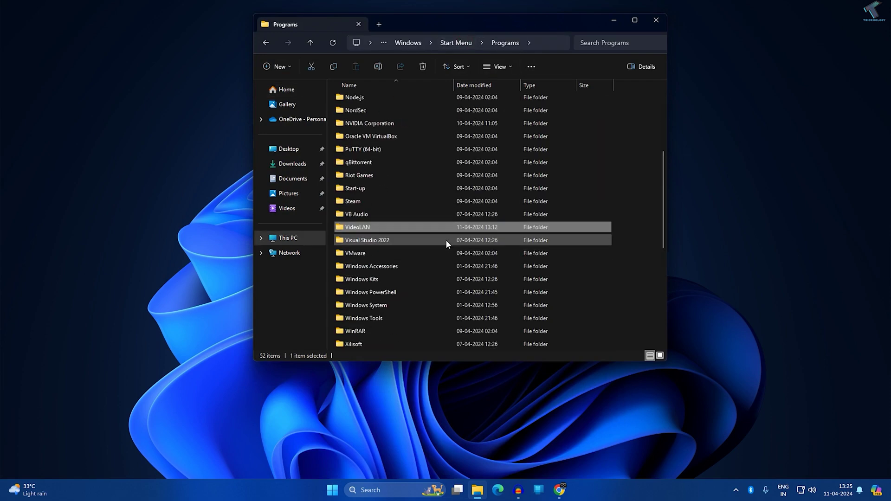
right_click(400, 224)
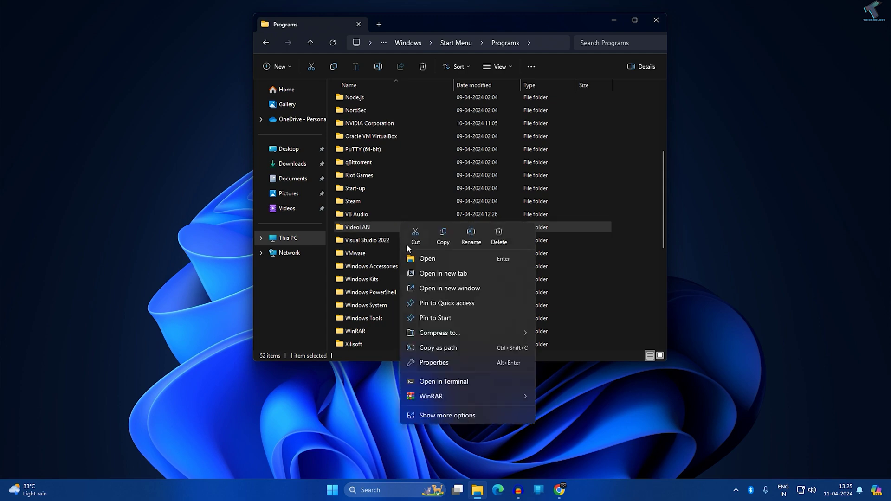
In the VideoLAN folder's Security permissions, allow Everyone Full control
left_click(434, 362)
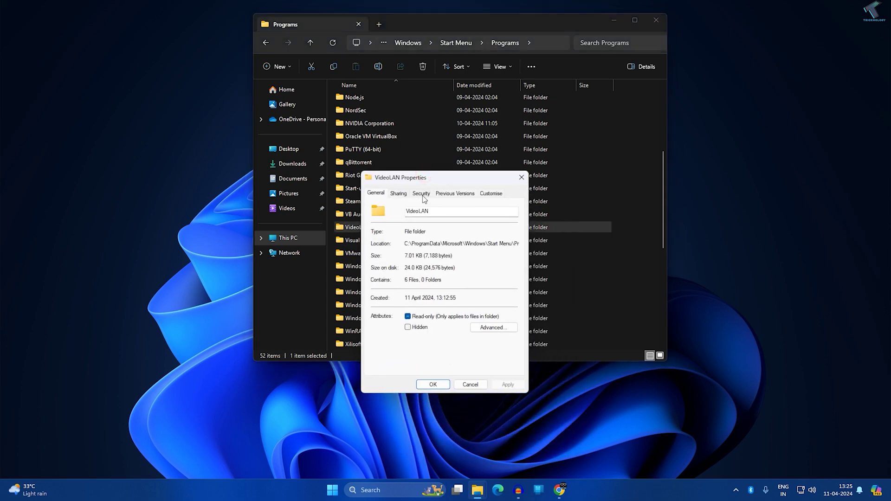
left_click(422, 194)
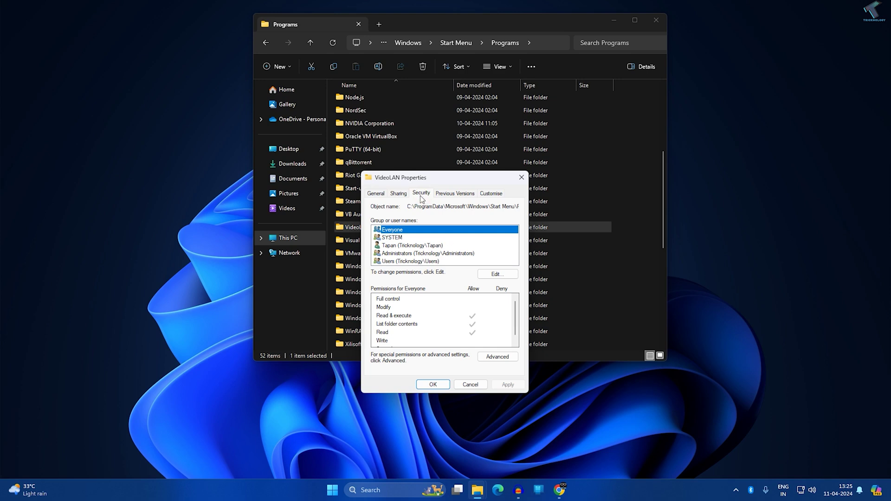
left_click(496, 274)
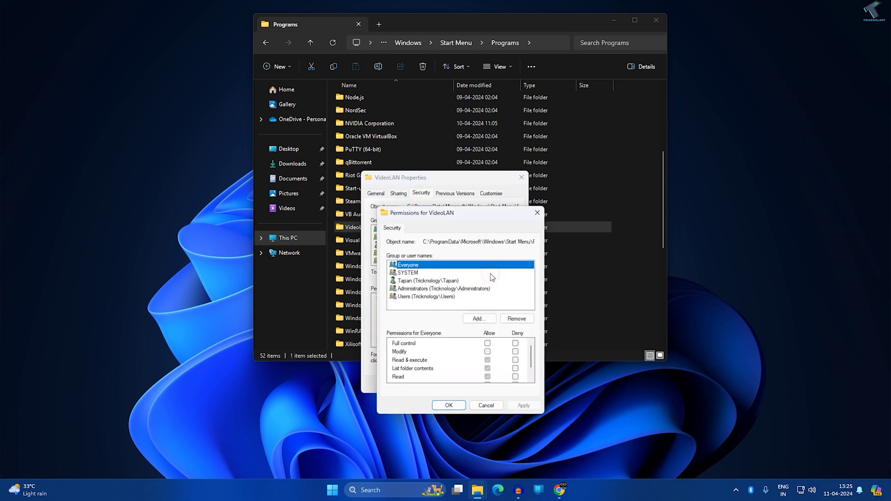
left_click(408, 273)
left_click(415, 267)
left_click(488, 344)
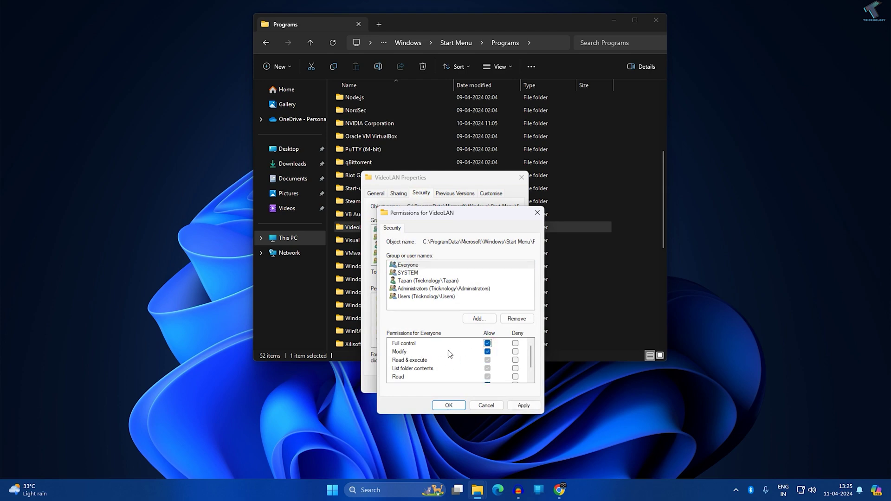
scroll(492, 360, "down", 2)
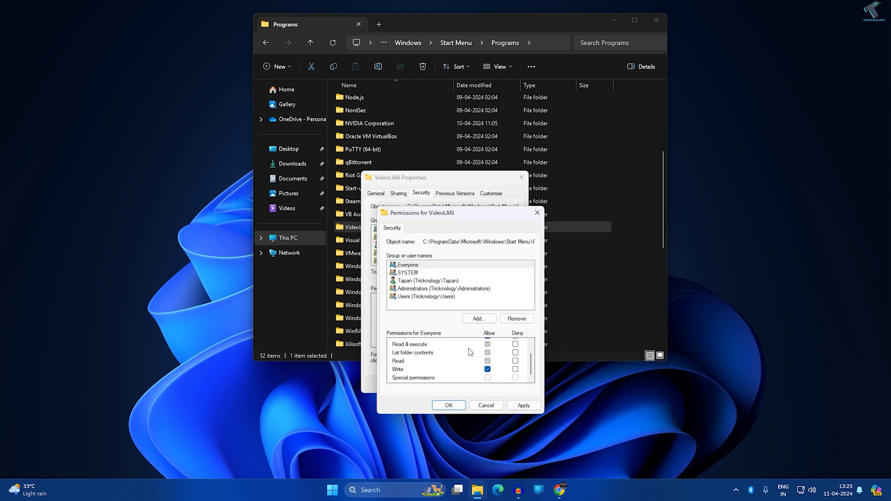
scroll(468, 375, "up", 2)
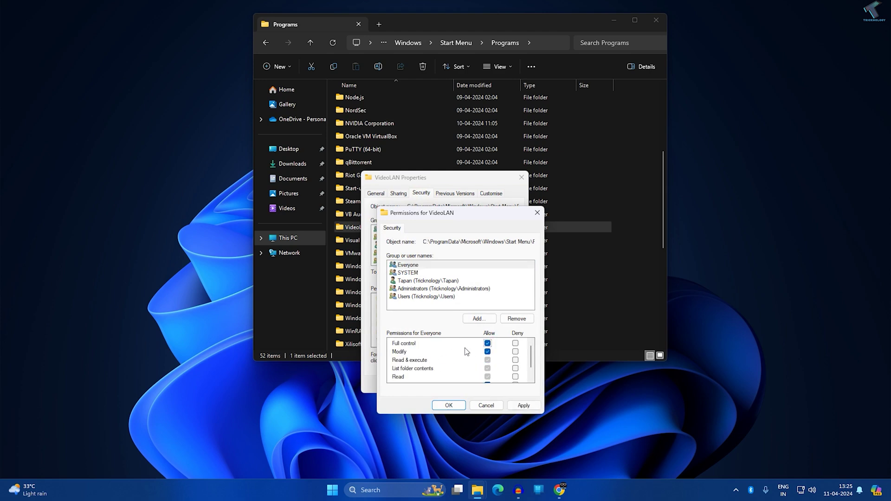
Apply the new permissions and close the editor and Properties dialogs
left_click(524, 406)
left_click(449, 406)
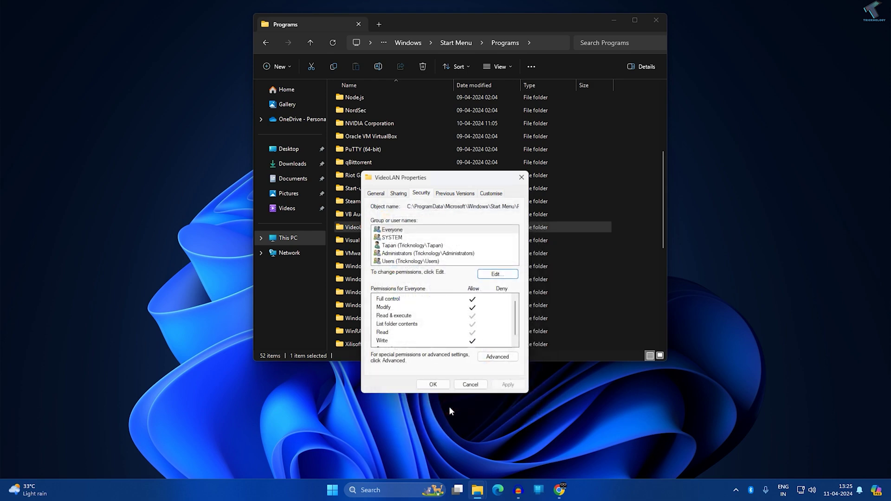
left_click(434, 387)
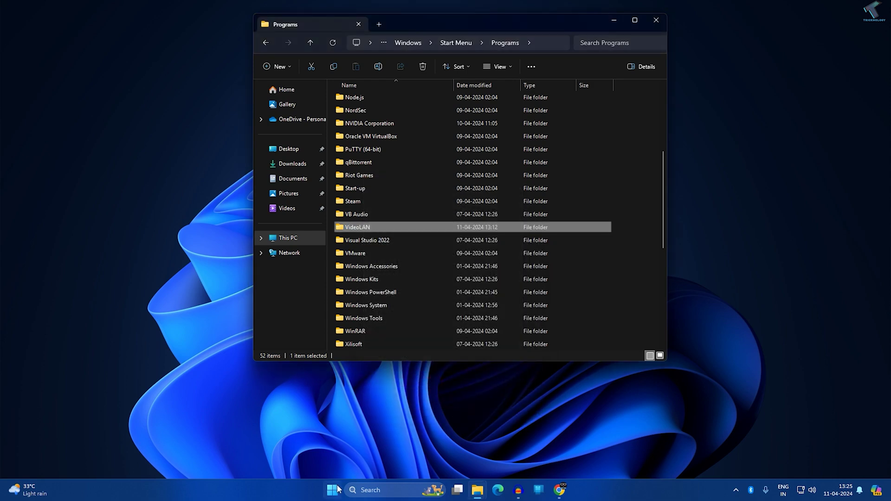